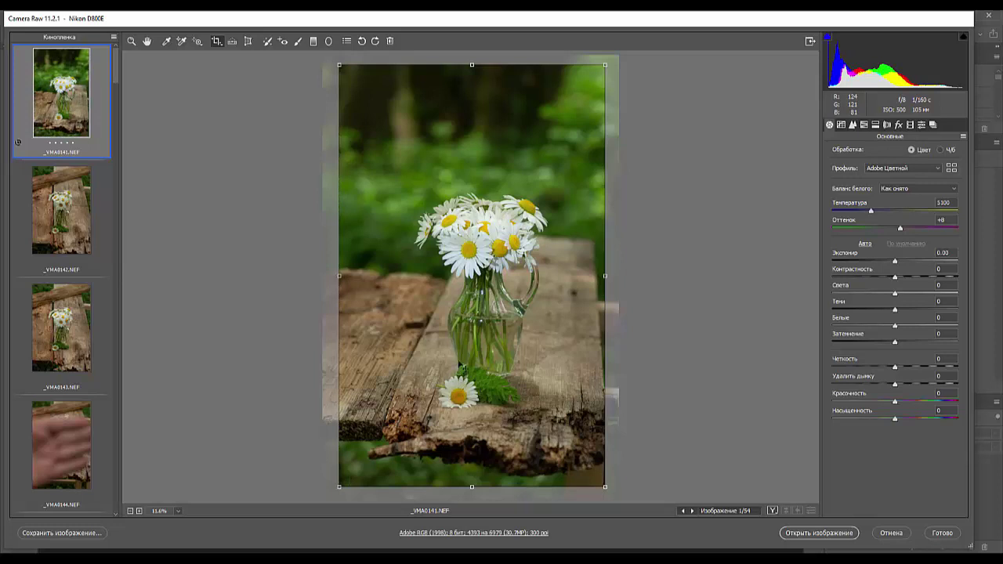
Tighten the crop of the daisy photo _VMA0141.NEF slightly at its upper and right edges and apply it
left_click_drag(472, 63, 472, 68)
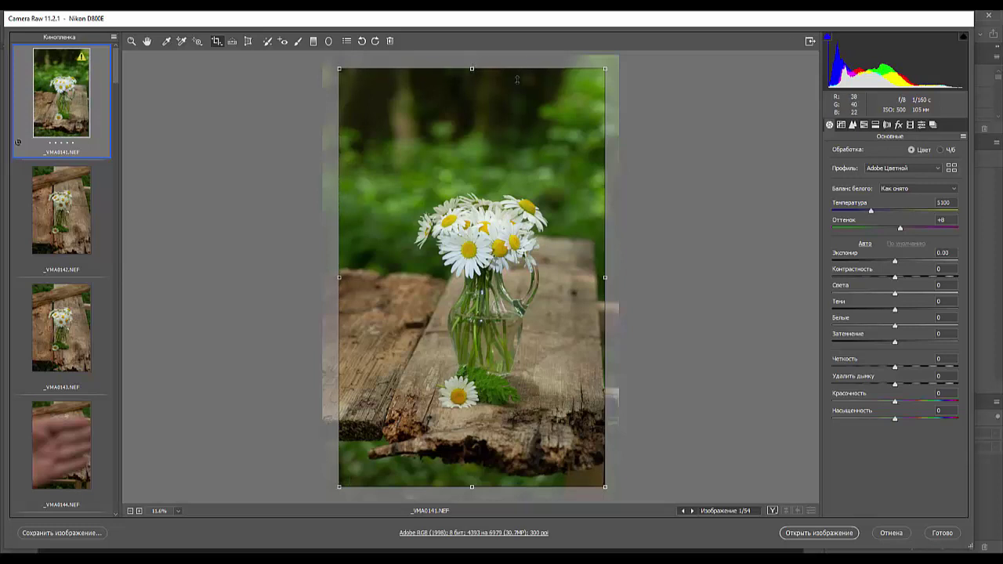
left_click_drag(605, 277, 598, 278)
key("Return")
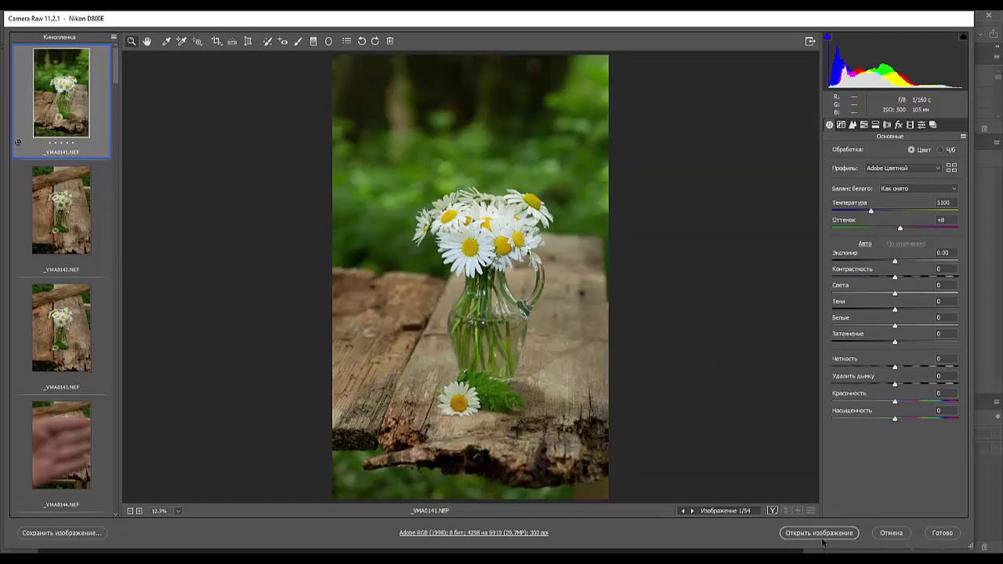
Open the cropped daisy raw photo in Photoshop as an editable image
left_click(476, 265)
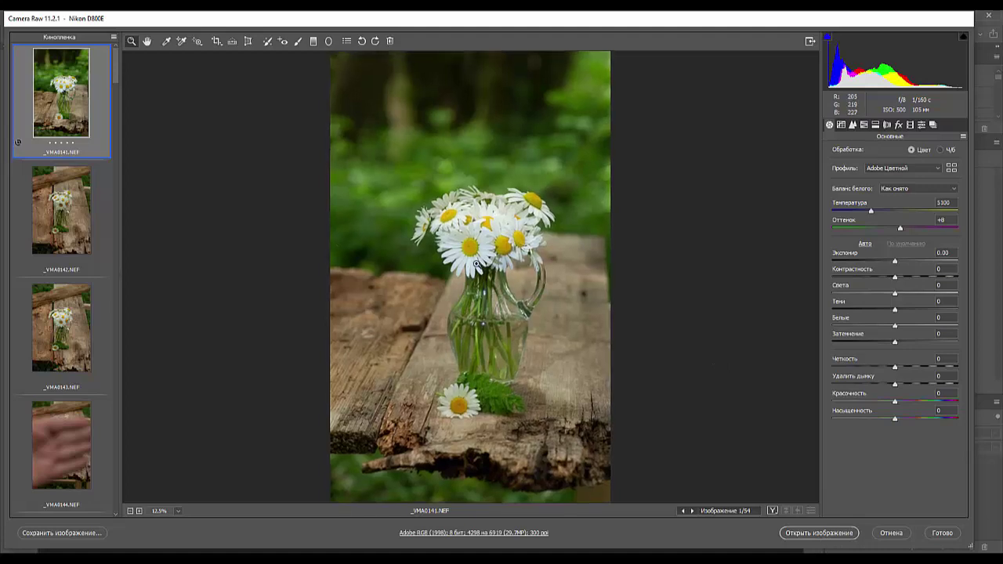
left_click_drag(476, 265, 501, 272)
left_click(792, 536)
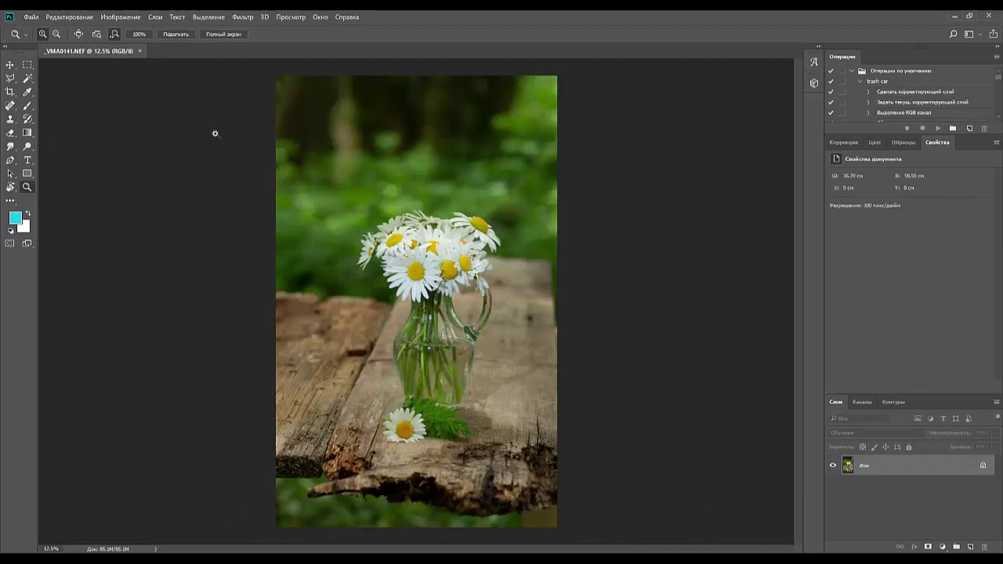
Select a rectangle around the daisy vase, leaving out the outer edges, and crop the image to that selection
left_click(133, 17)
left_click(133, 17)
key("m")
left_click_drag(299, 111, 546, 515)
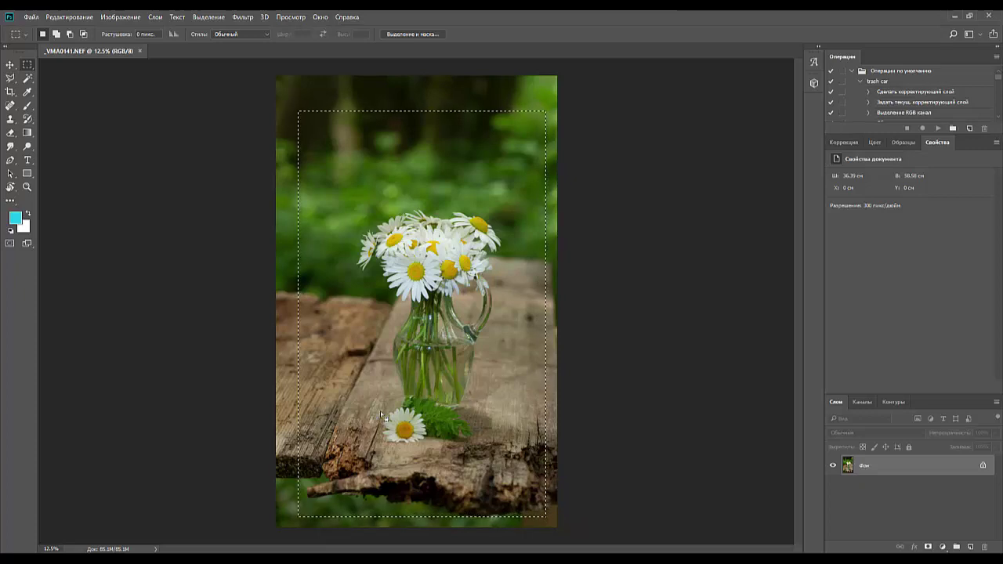
left_click(127, 21)
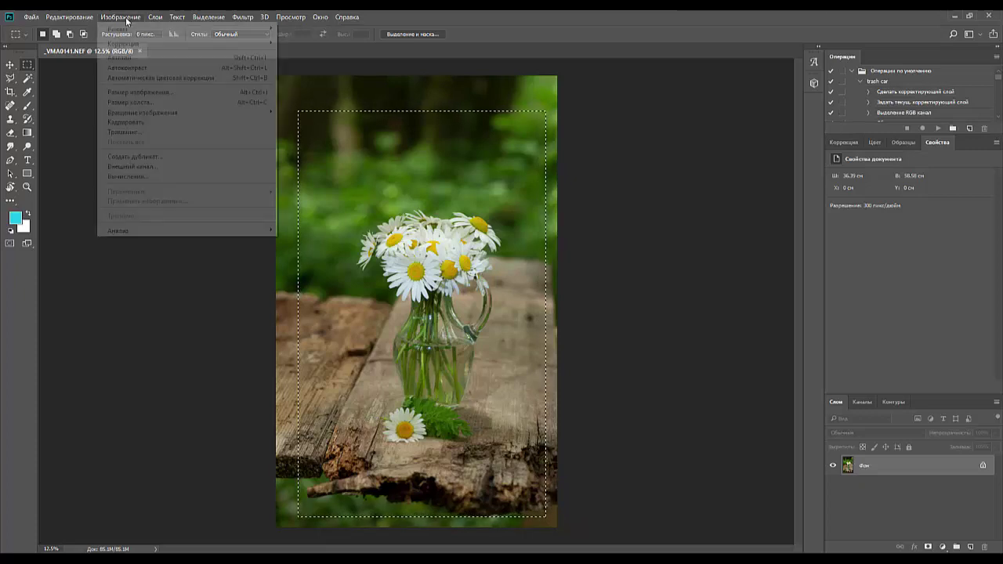
left_click(126, 123)
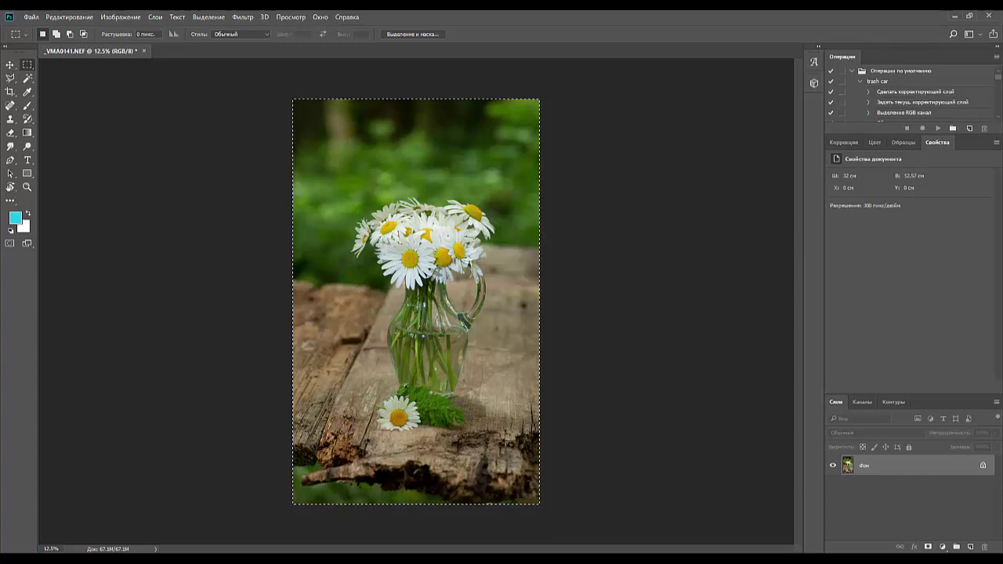
Retouch the bright light reflections in front of the stems in the glass vase with the Spot Healing Brush
mouse_move(279, 484)
double_click(27, 187)
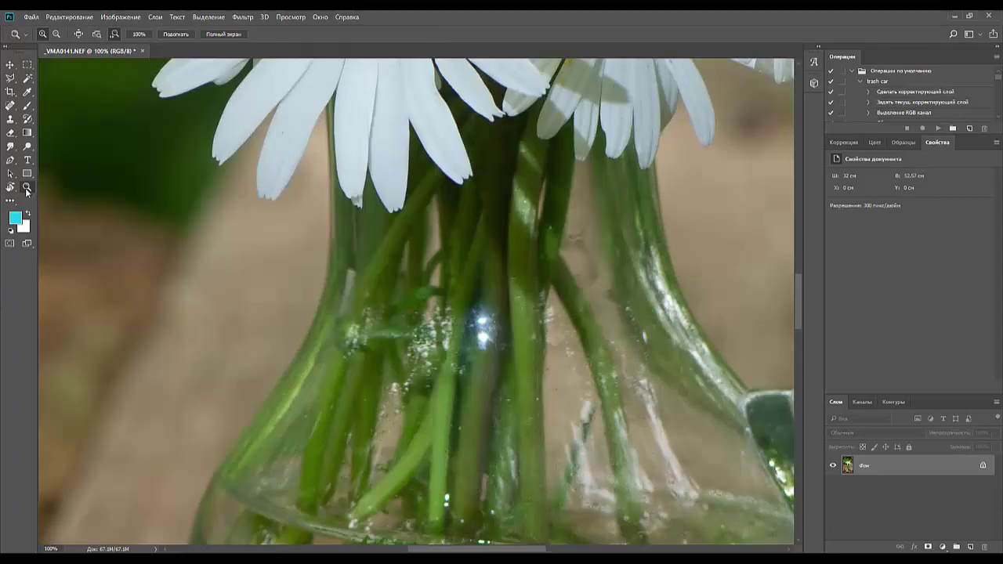
mouse_move(538, 241)
left_mouse_down()
mouse_move(549, 416)
mouse_move(510, 555)
mouse_move(504, 254)
mouse_move(477, 10)
mouse_move(468, 101)
left_mouse_up()
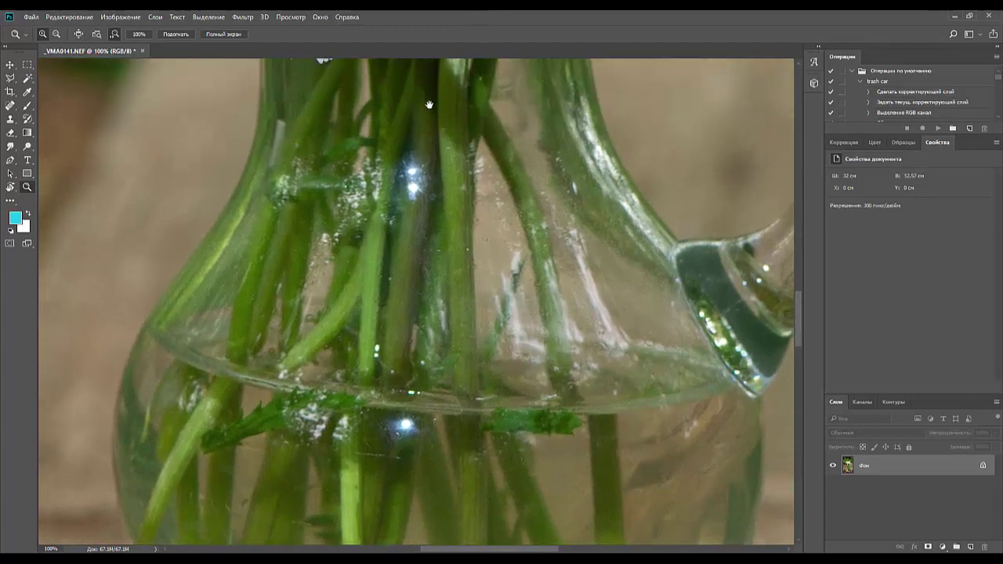
left_click(11, 106)
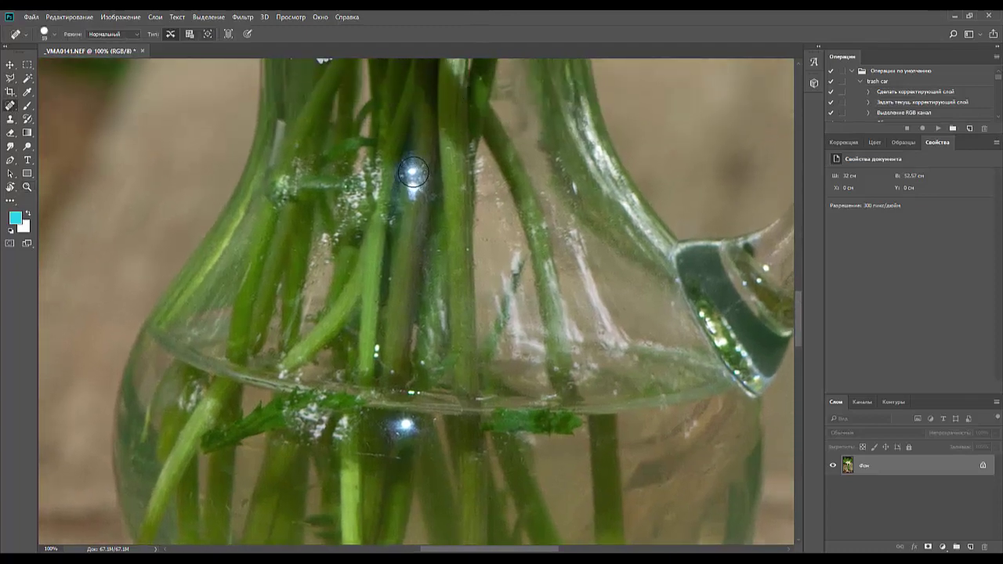
left_click_drag(414, 173, 415, 192)
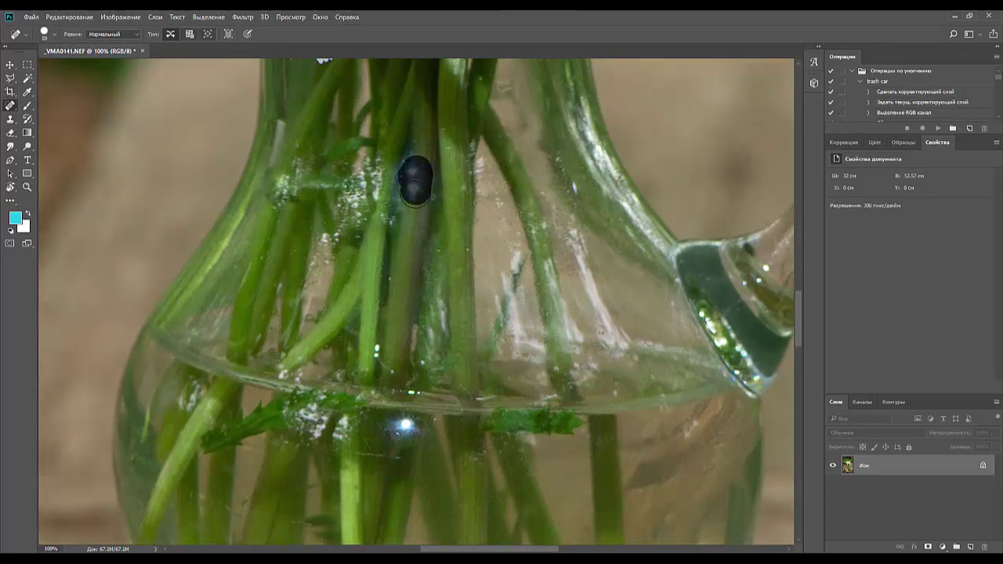
left_click_drag(405, 424, 401, 434)
key("ctrl+0")
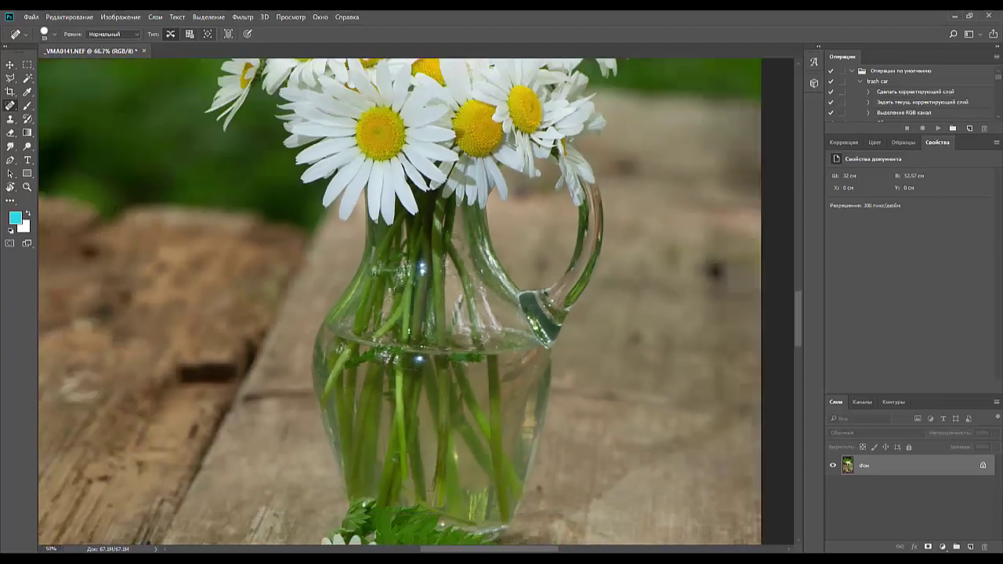
key("ctrl+minus")
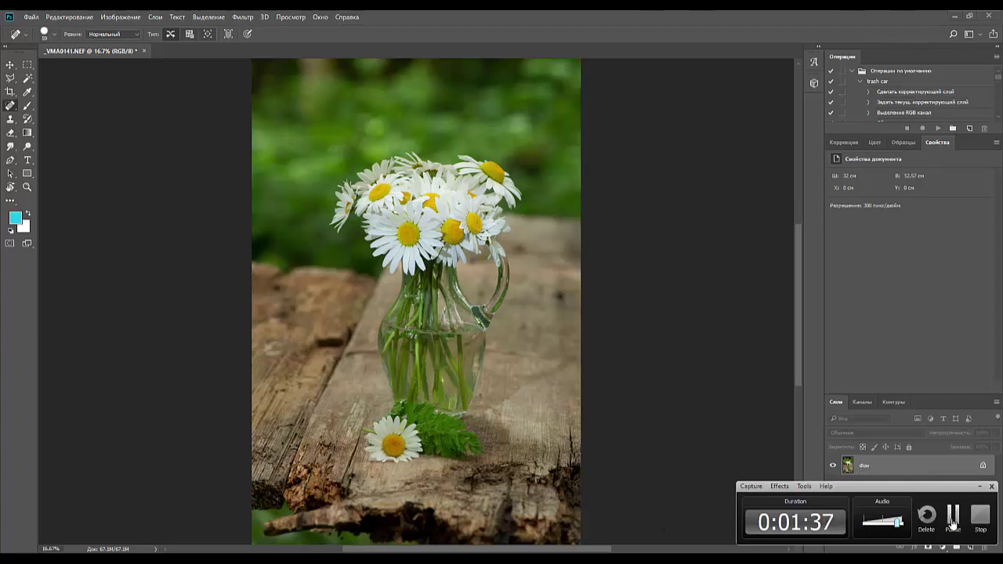
left_click(954, 523)
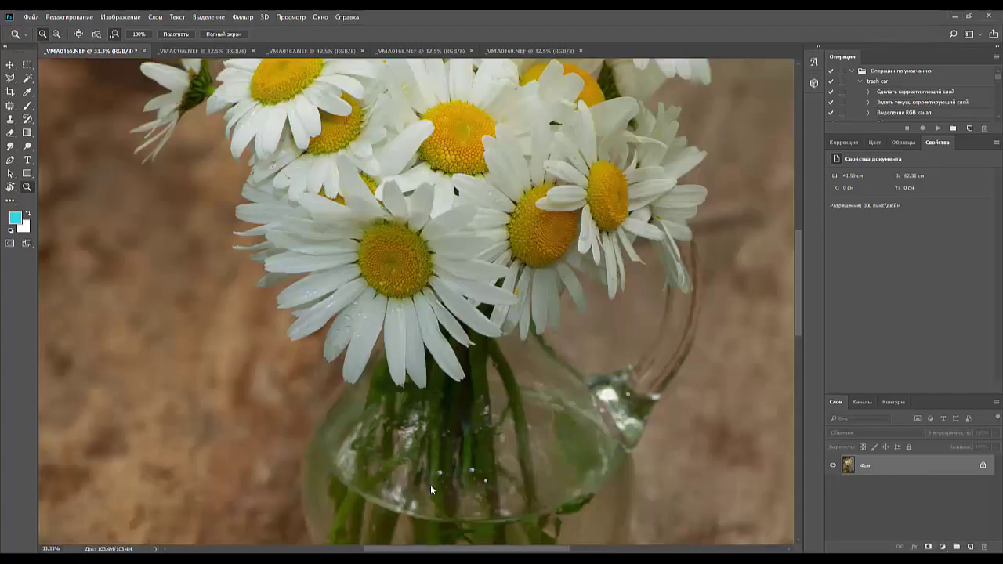
Examine the light reflections on the glass vase in _VMA0165.NEF both close up and at full-image size
key("ctrl+minus")
key("ctrl+minus")
key("ctrl+minus")
key("ctrl+minus")
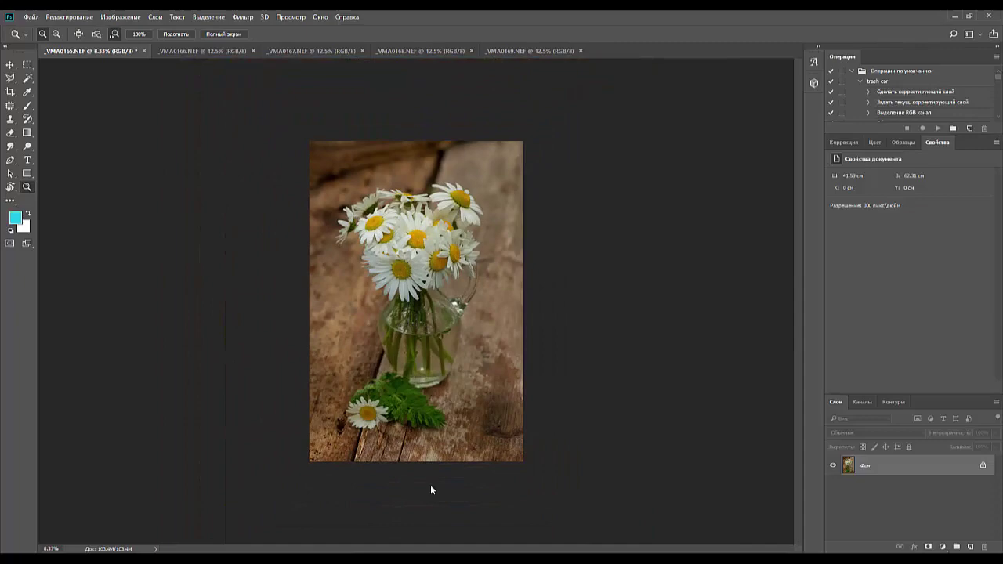
key("ctrl+plus")
key("ctrl+plus")
key("ctrl+plus")
key("ctrl+plus")
key("ctrl+plus")
key("ctrl+plus")
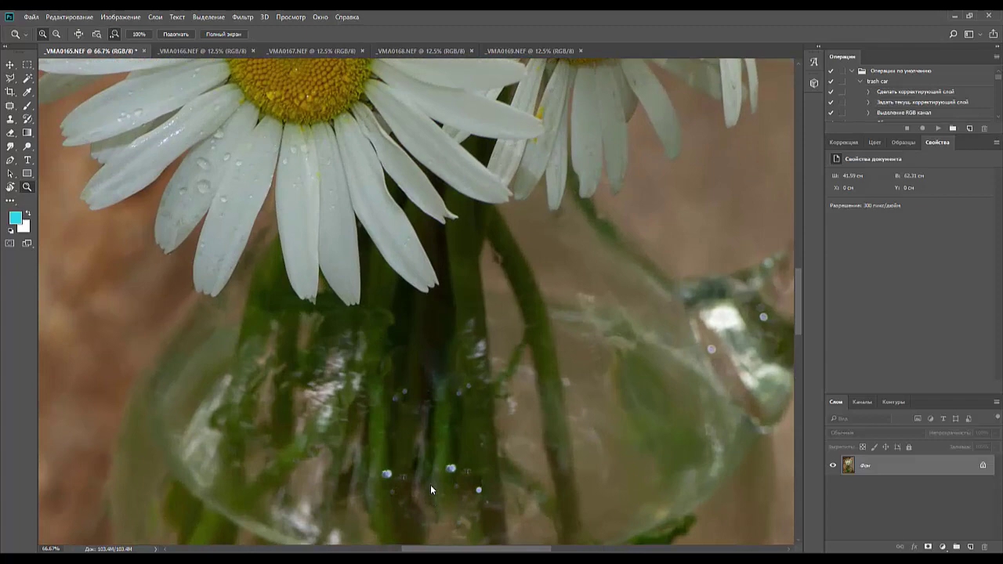
key("ctrl+plus")
key("ctrl+minus")
key("ctrl+minus")
key("ctrl+minus")
key("ctrl+minus")
key("ctrl+minus")
key("ctrl+minus")
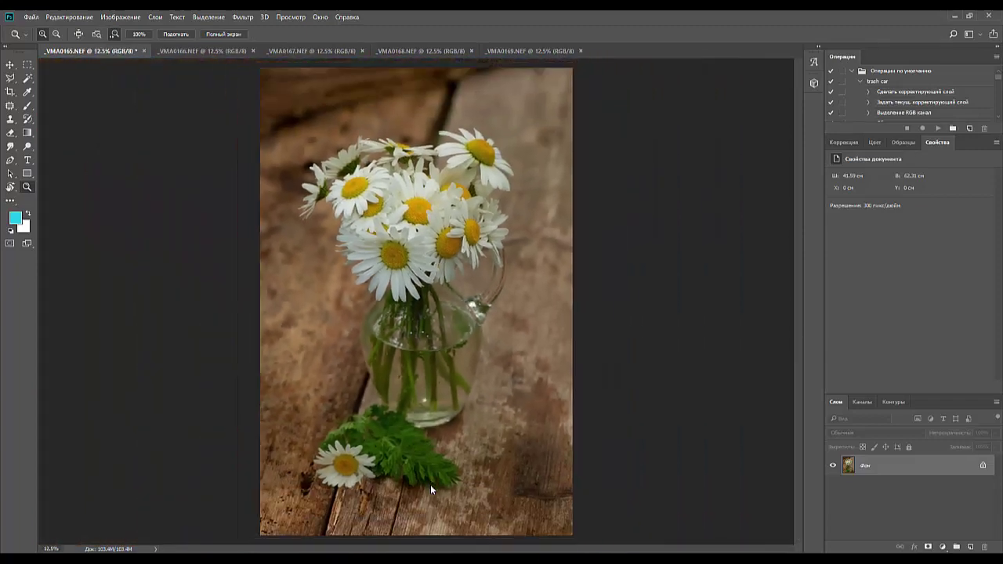
key("ctrl+minus")
key("ctrl+plus")
key("ctrl+minus")
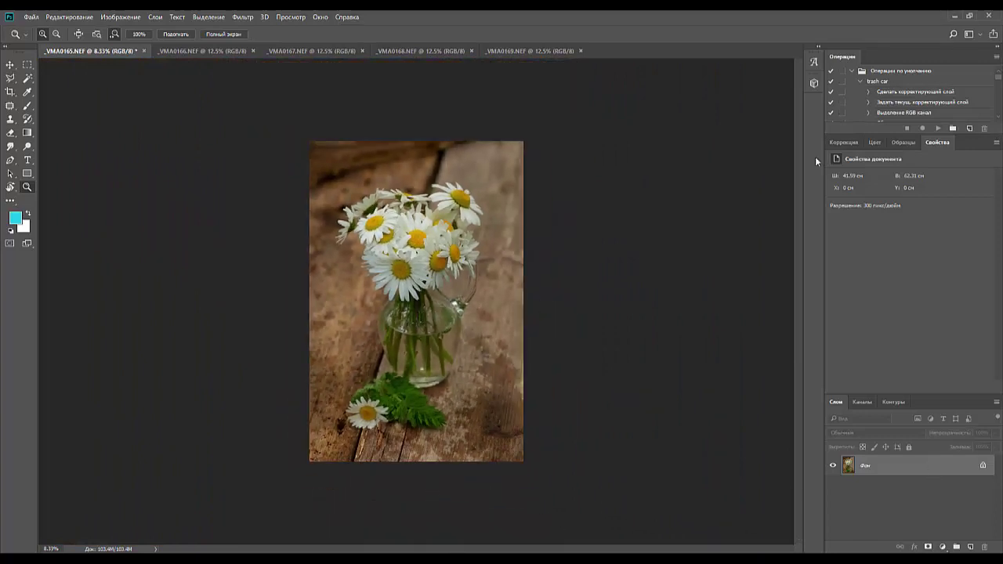
Add a Levels adjustment with black input 2 and white input 219, and merge it into the background
left_click(861, 142)
left_click(864, 164)
mouse_move(971, 250)
left_mouse_down()
mouse_move(947, 249)
mouse_move(954, 254)
left_mouse_up()
left_click_drag(843, 251, 846, 253)
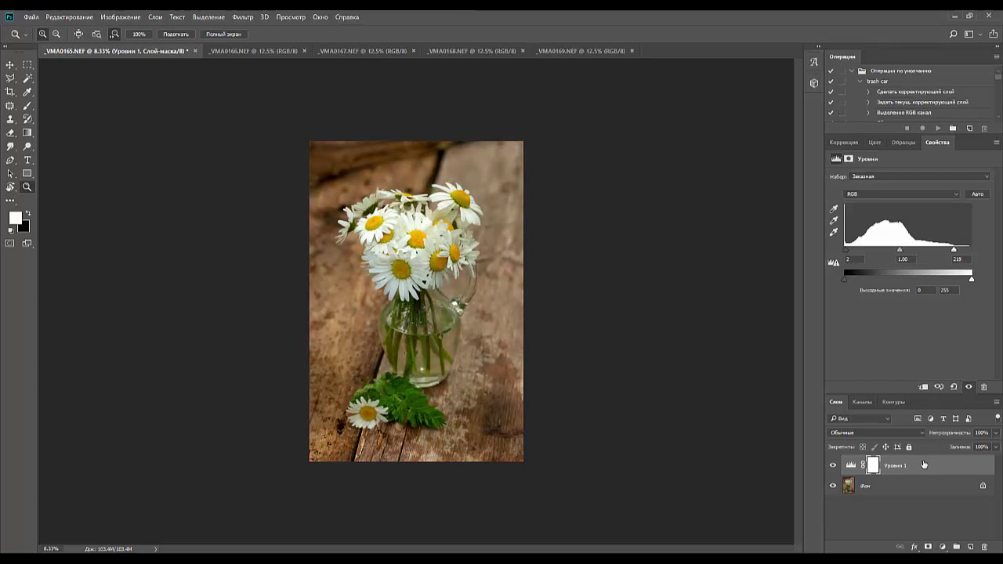
key("ctrl+e")
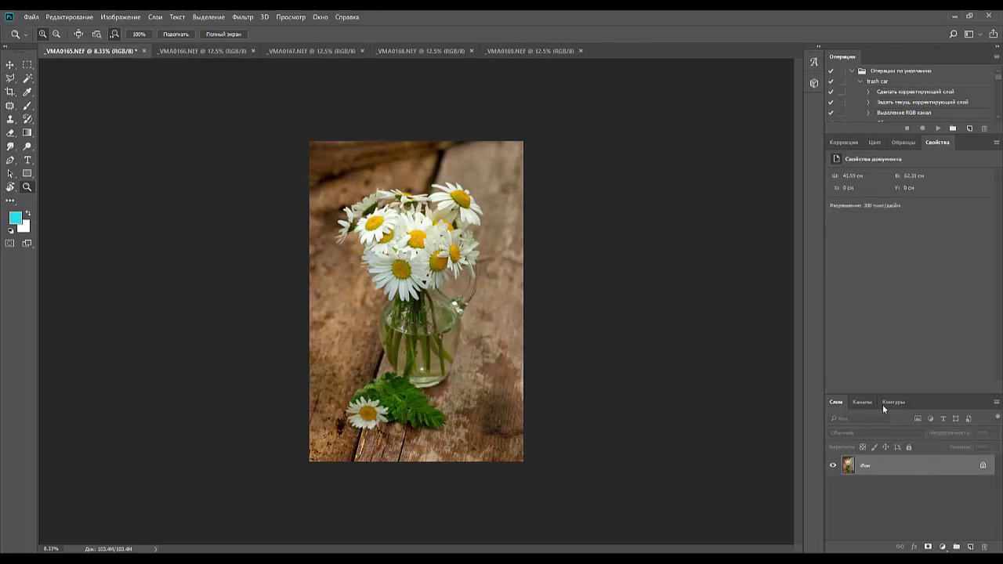
Try a Hue/Saturation adjustment on the daisy photo with saturation at -100 and +3, and delete the adjustment layer
left_click(844, 141)
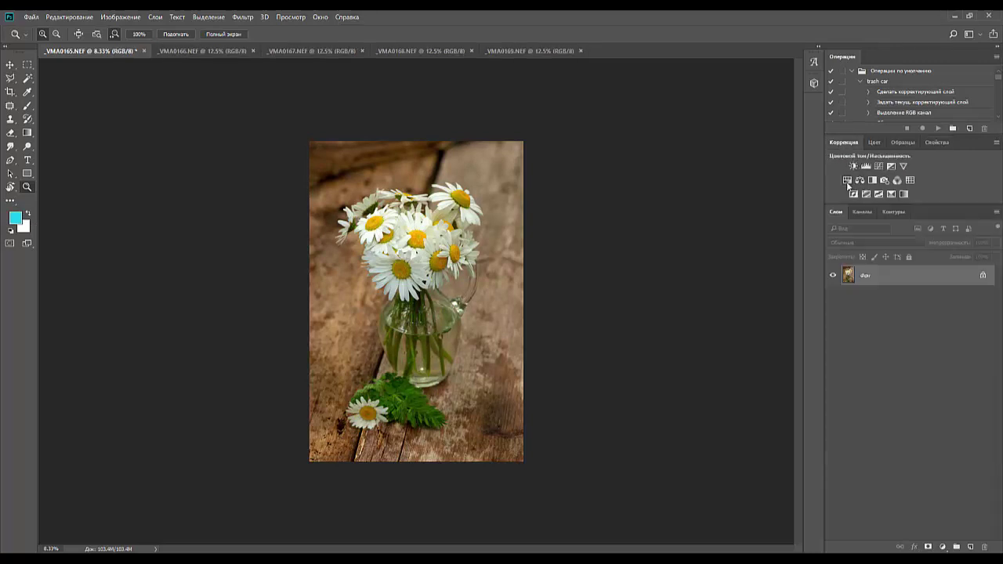
left_click(847, 181)
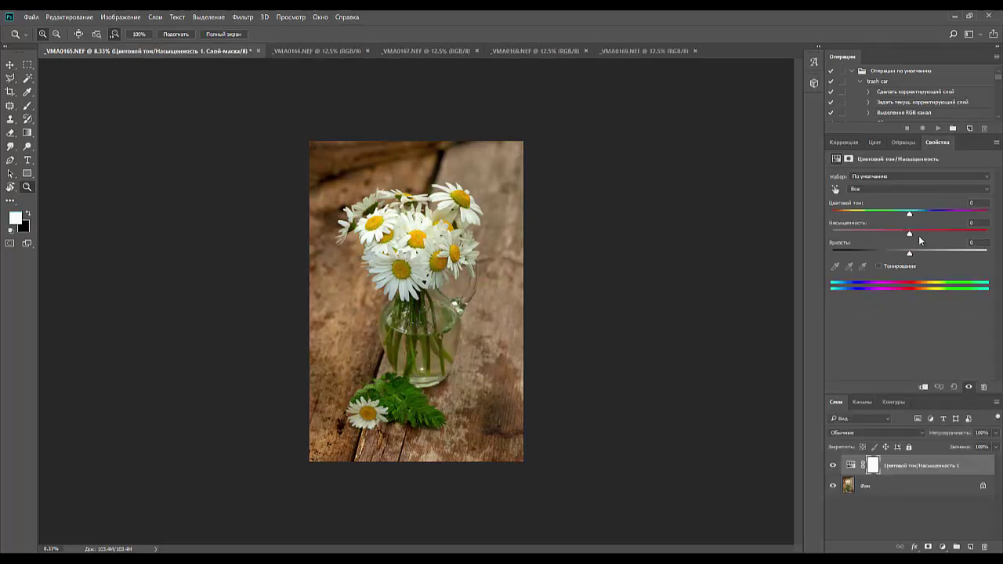
left_click_drag(909, 233, 796, 273)
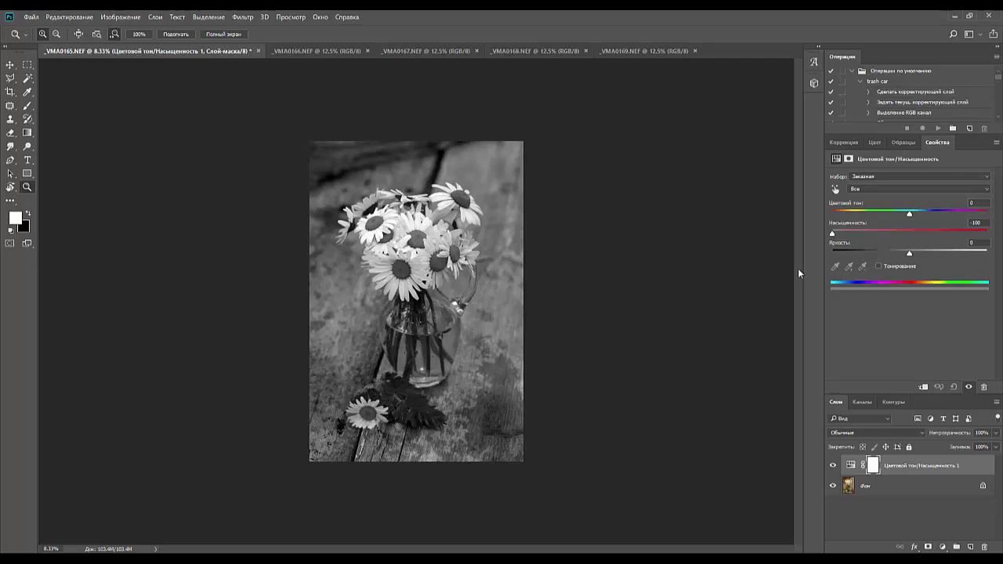
left_click_drag(853, 265, 911, 261)
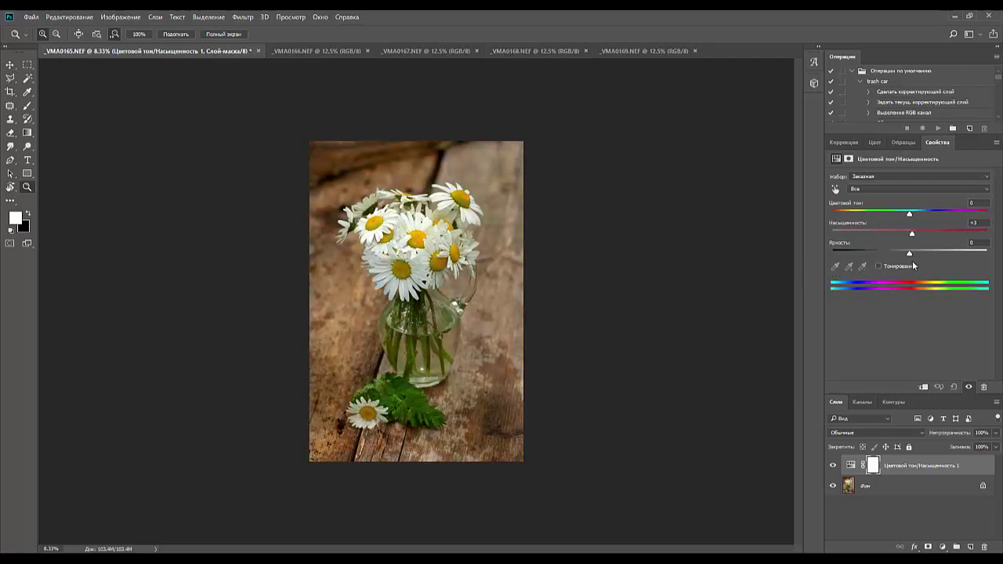
left_click(983, 387)
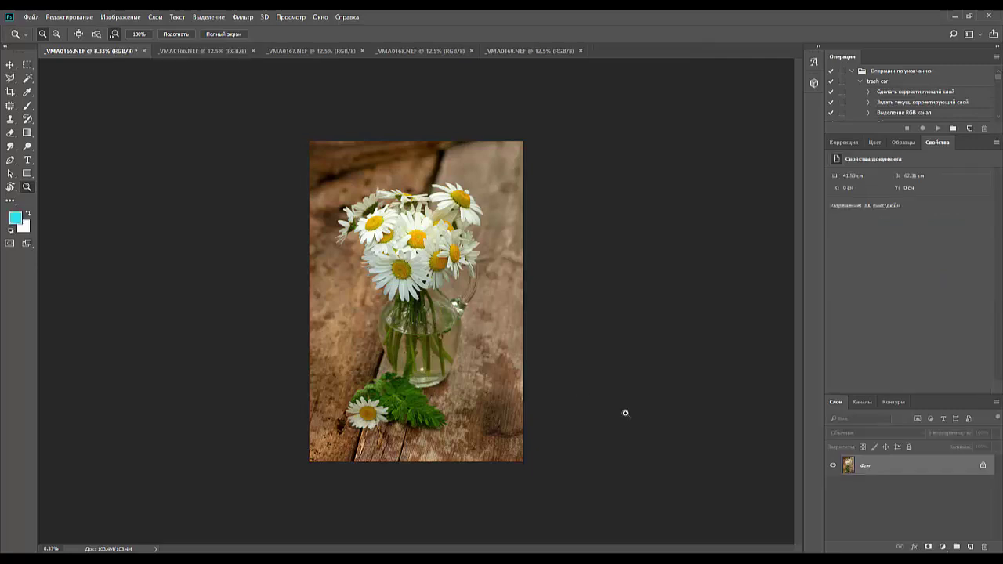
key("ctrl+plus")
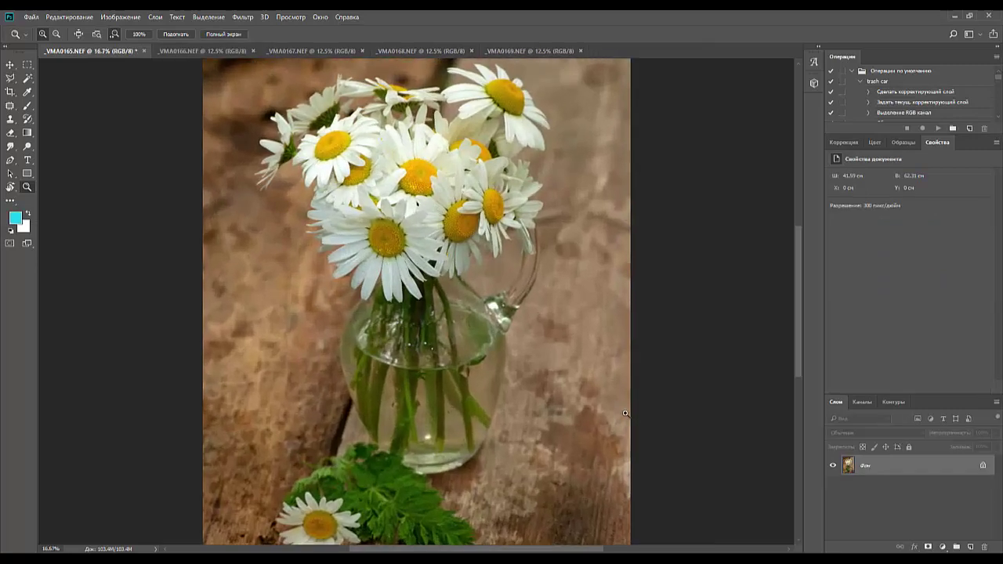
key("ctrl+minus")
key("ctrl+minus")
key("ctrl+minus")
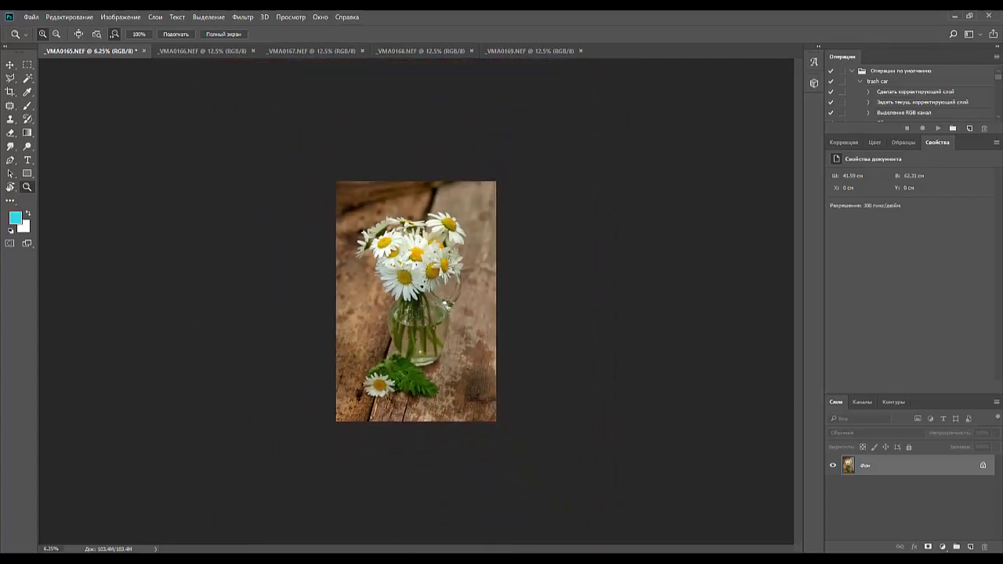
mouse_move(345, 560)
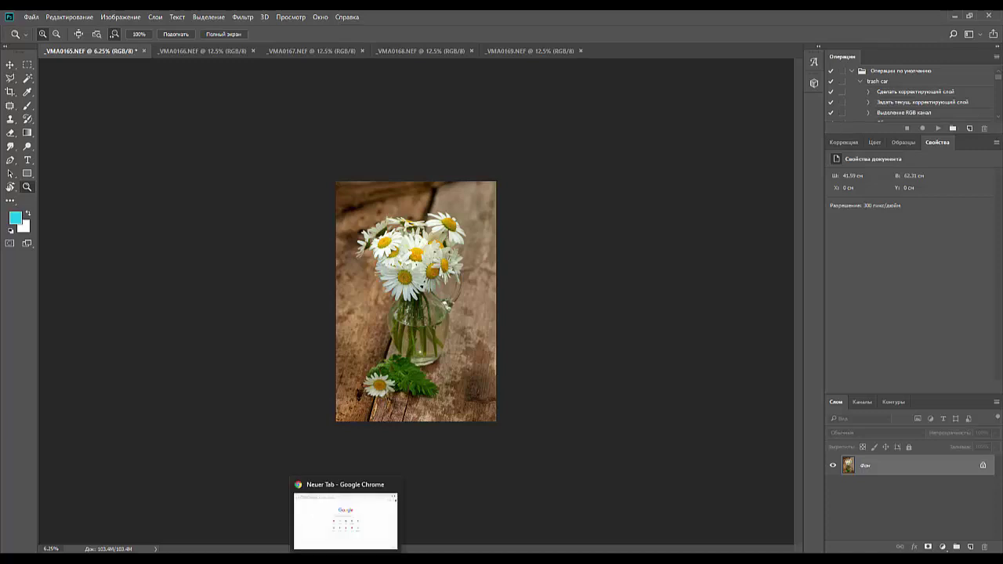
left_click(245, 517)
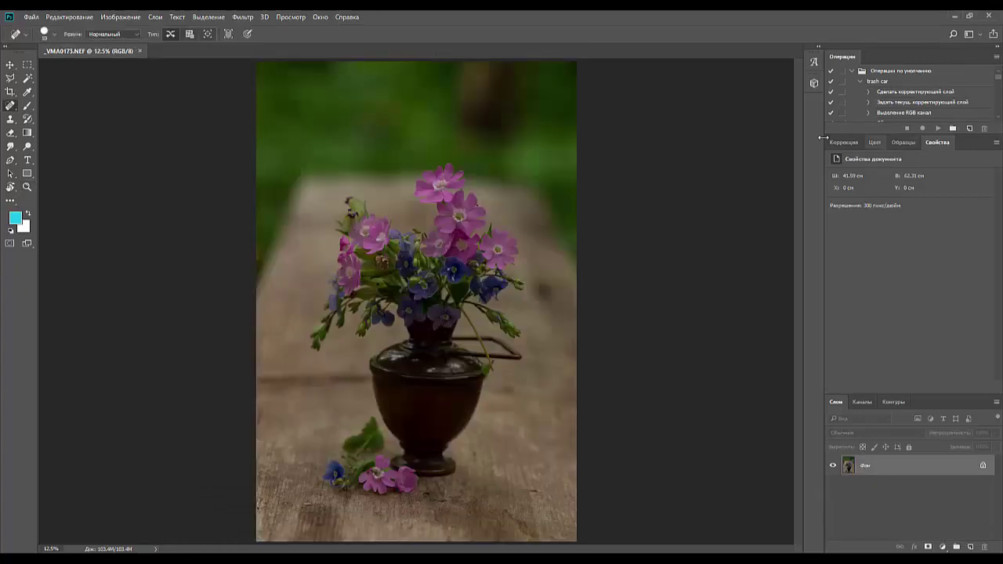
Straighten the pink-and-blue flower photo _VMA0173.NEF by rotating the crop frame slightly, and apply the crop
left_click(11, 92)
left_click_drag(596, 98, 593, 93)
key("Return")
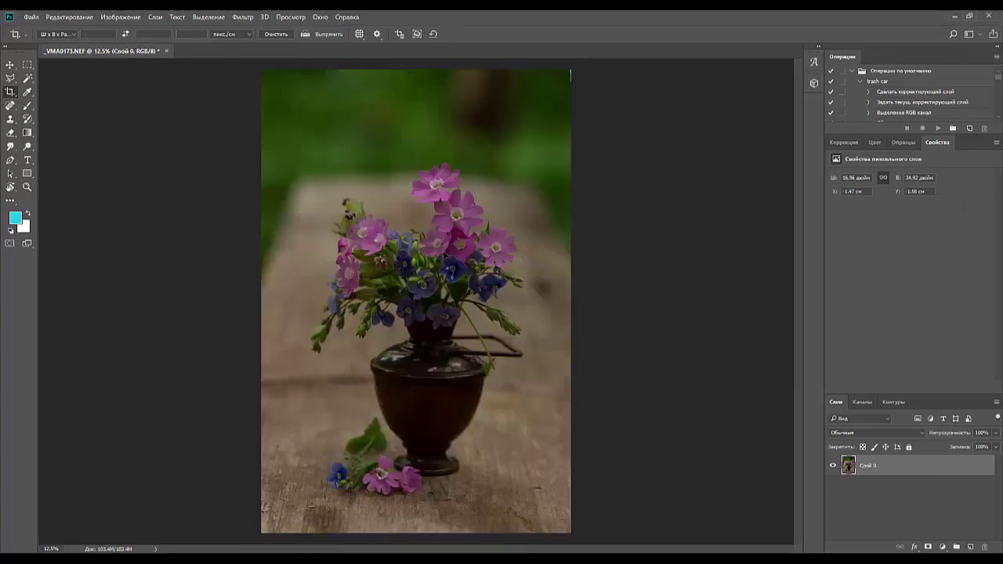
Select a rectangle around the dark vase that excludes the tilted image edges, and crop the photo to it
left_click(26, 64)
left_click_drag(272, 91, 555, 529)
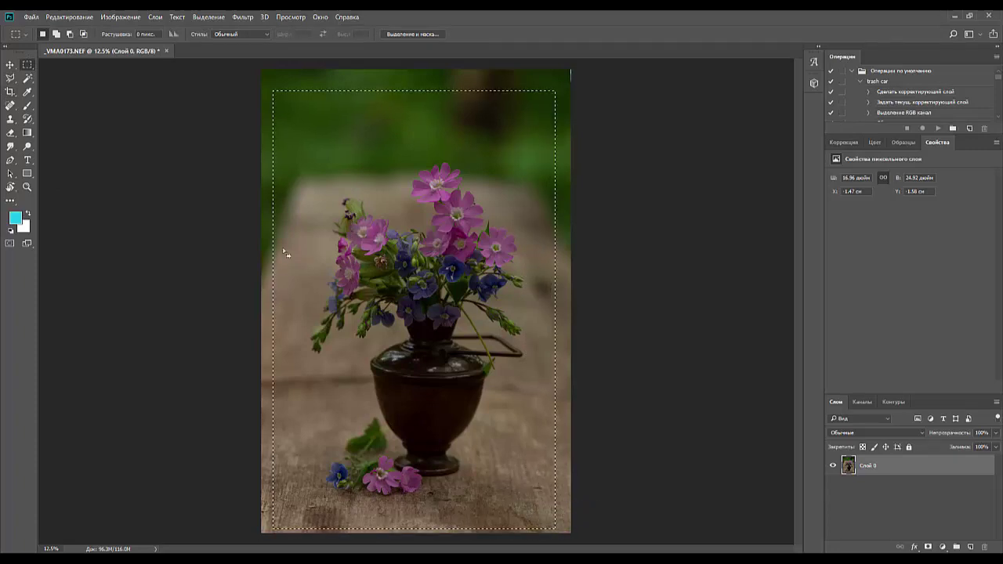
left_click(123, 19)
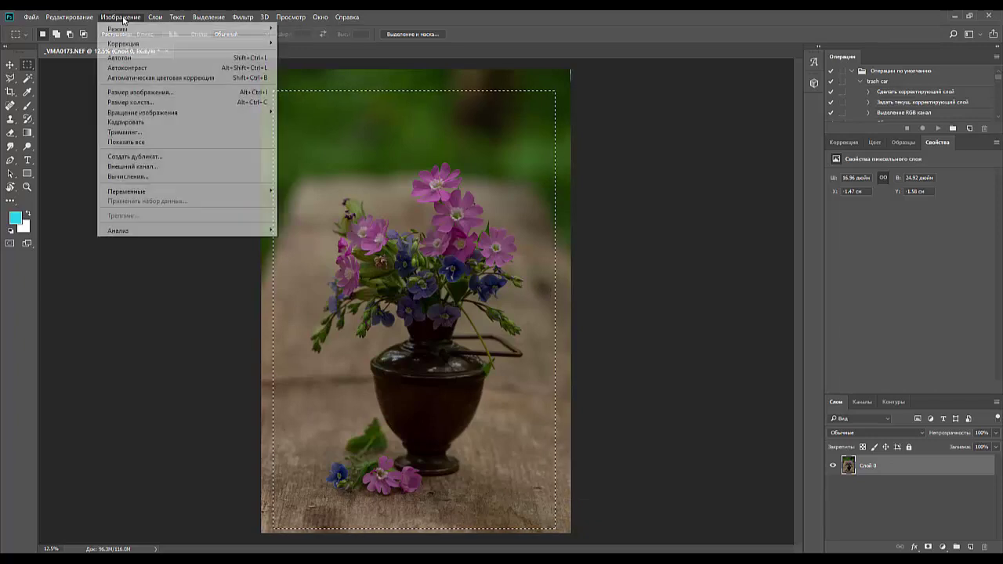
left_click(127, 121)
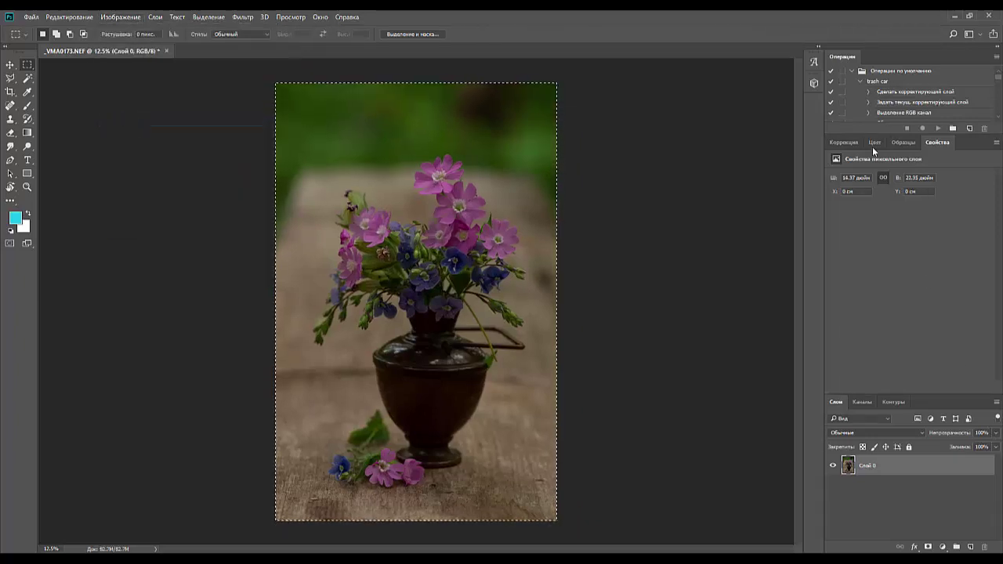
Brighten the dark vase photo with a Levels adjustment layer whose white input is 161
left_click(844, 143)
left_click(849, 171)
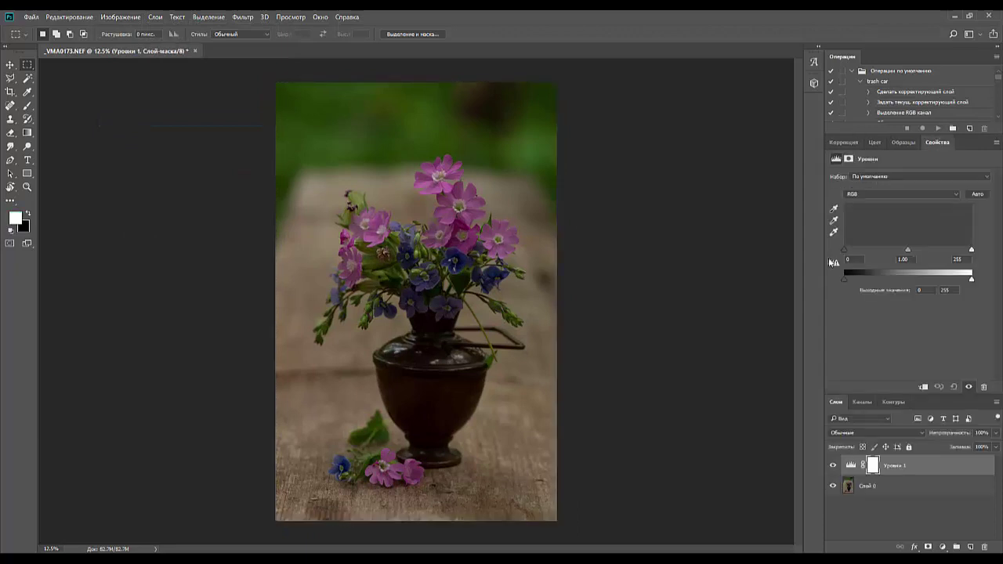
left_click_drag(971, 250, 926, 260)
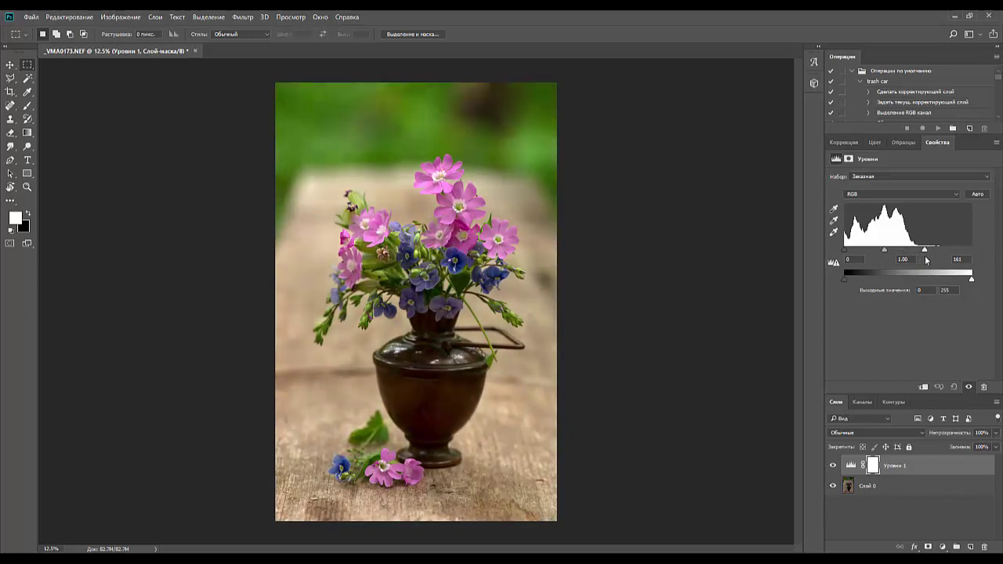
Examine the brightened flower photo at up to 100% zoom for noise in the petals and background
key("ctrl+plus")
key("ctrl+plus")
key("ctrl+plus")
key("ctrl+plus")
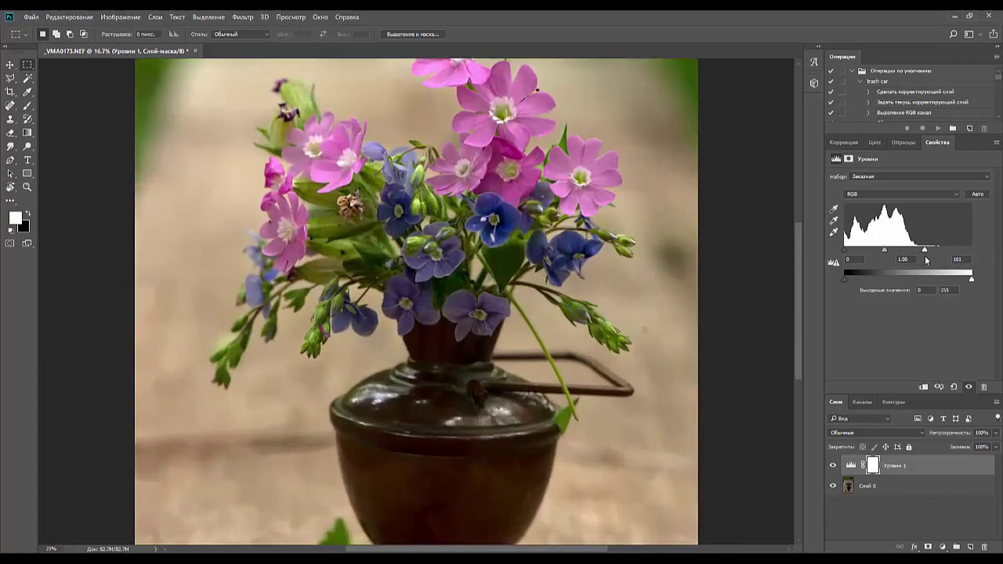
key("ctrl+plus")
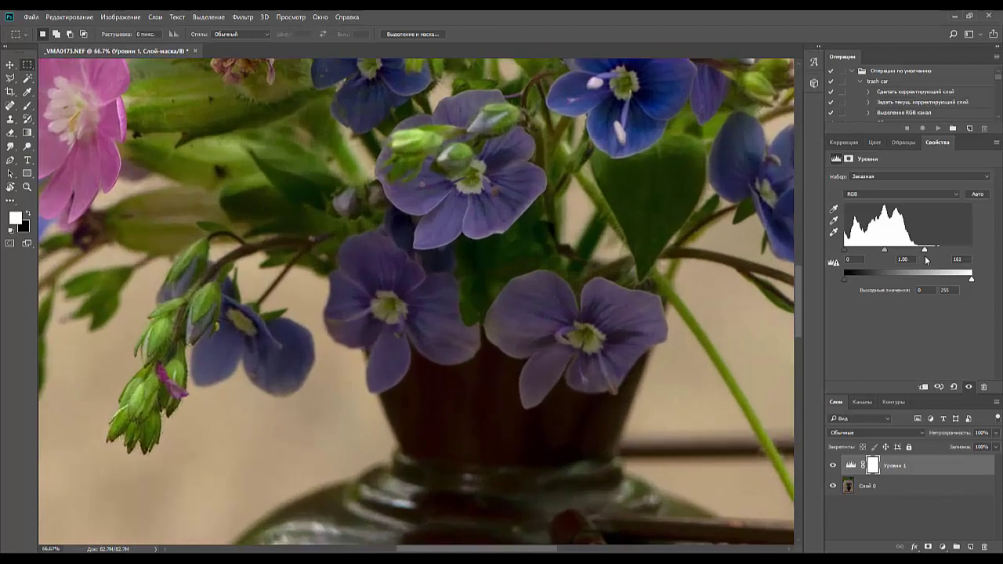
key("ctrl+plus")
scroll(475, 284, "up", 5)
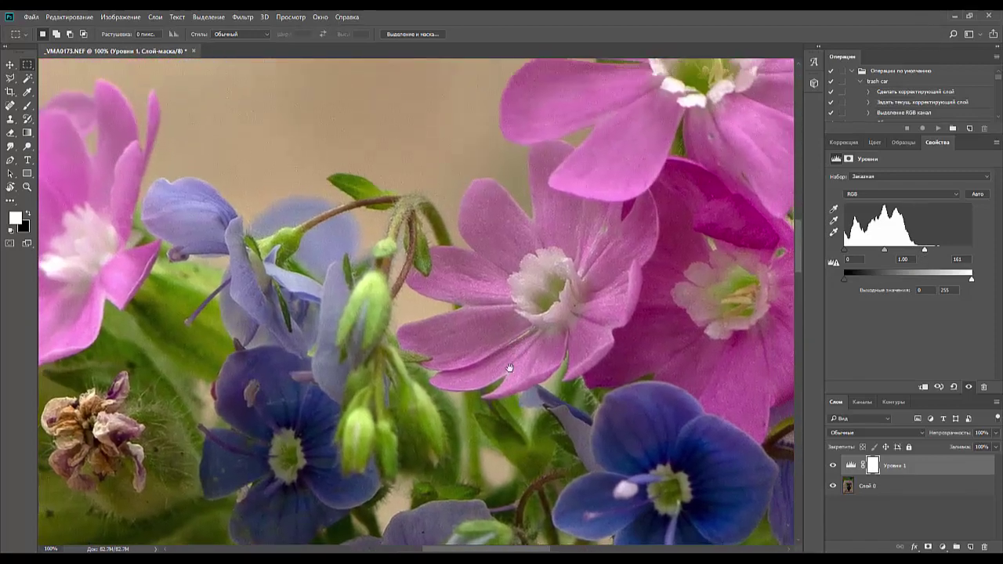
left_click_drag(522, 318, 475, 476)
key("ctrl+minus")
key("ctrl+minus")
key("ctrl+minus")
key("ctrl+minus")
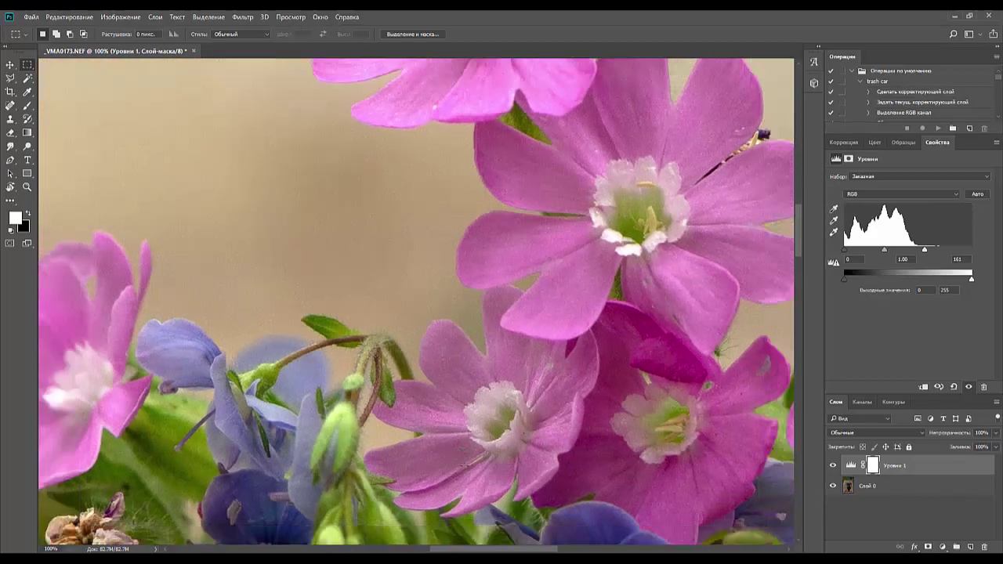
key("ctrl+minus")
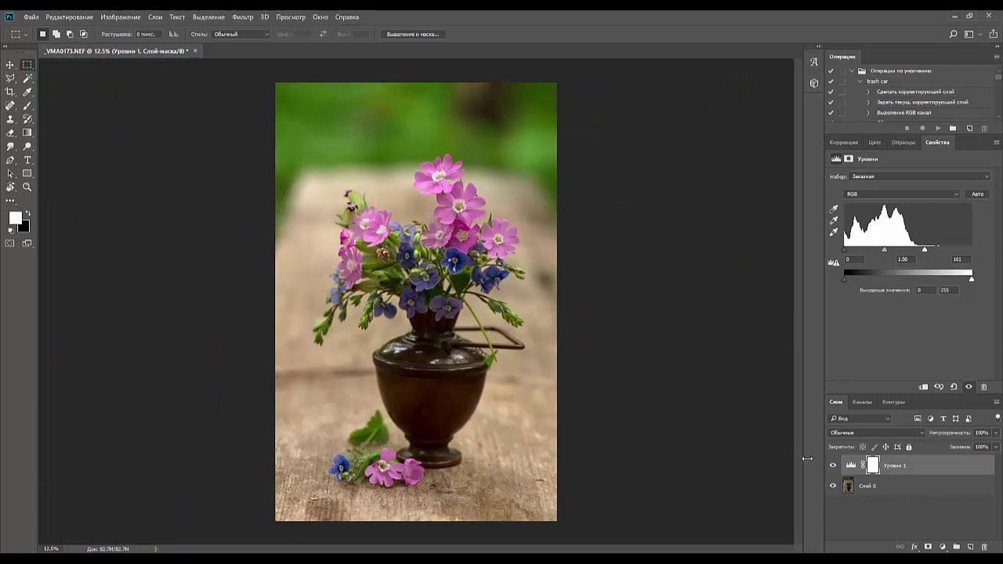
Merge the Levels adjustment into the photo layer and open the Topaz DeNoise 6 filter on it
key("Delete")
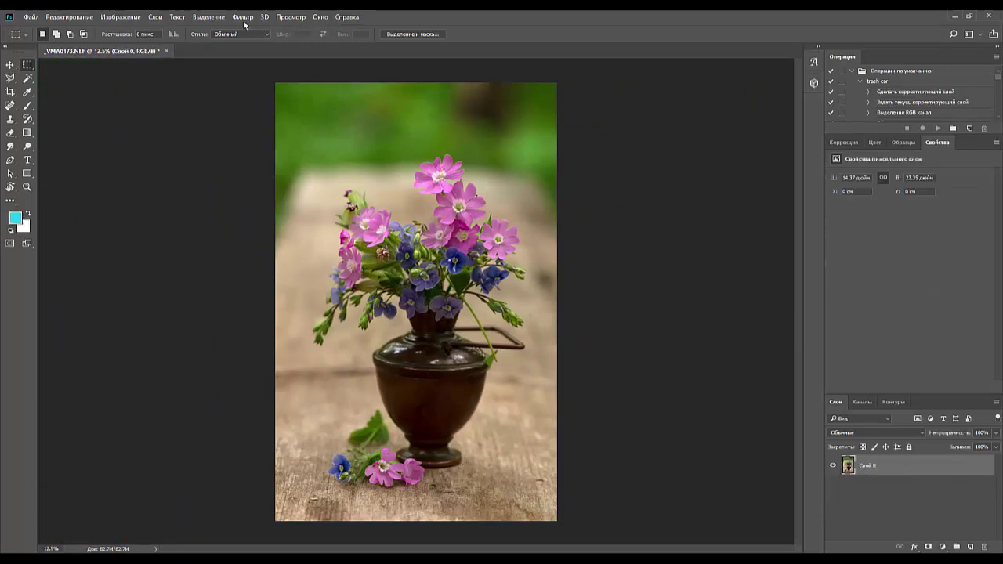
left_click(243, 17)
mouse_move(262, 236)
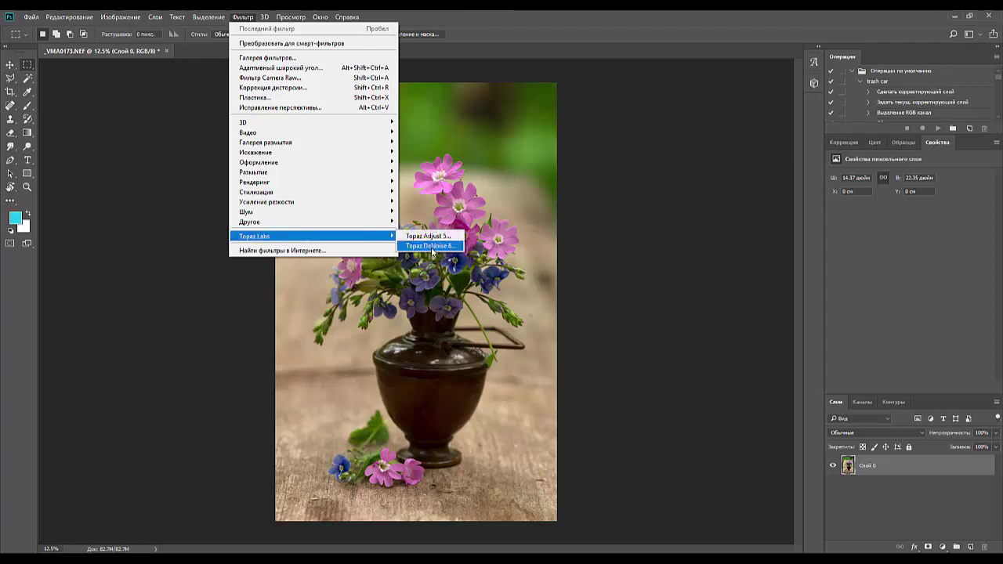
left_click(431, 247)
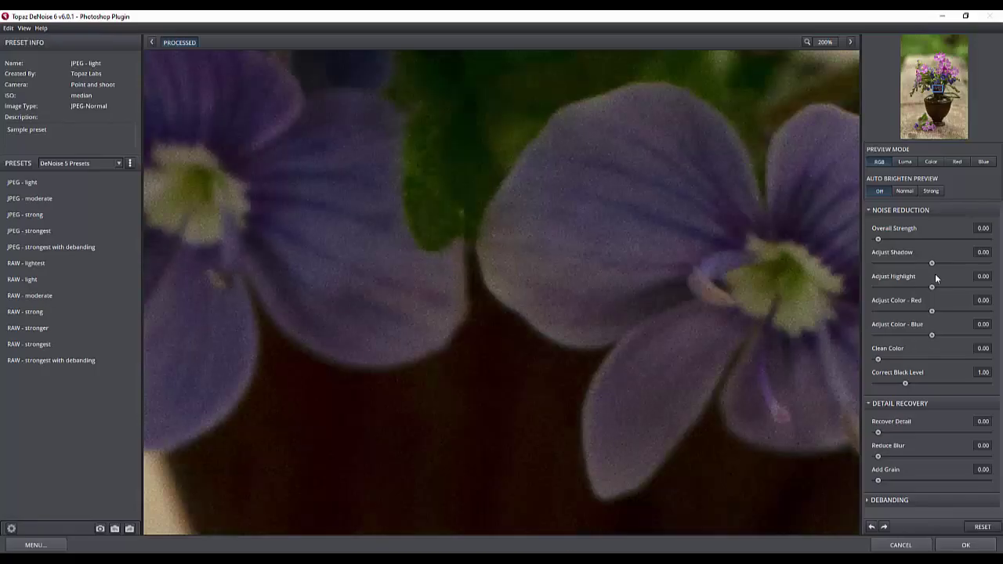
Set the noise reduction's overall strength to 0.13, raise Recover Detail slightly, adjust the remaining detail recovery, and apply the filter
left_click_drag(879, 239, 889, 244)
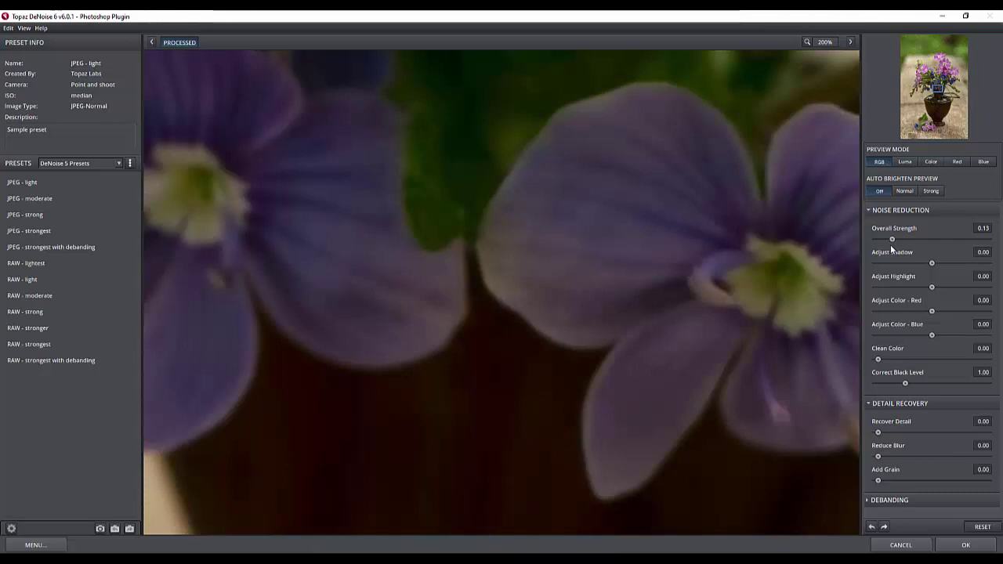
left_click_drag(877, 431, 893, 431)
left_click_drag(916, 455, 894, 481)
left_click(965, 545)
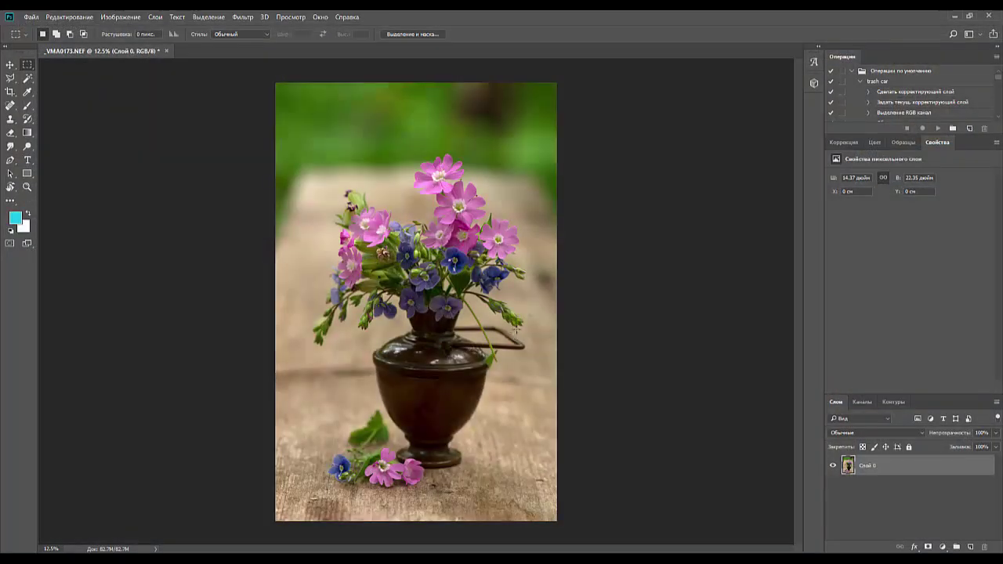
Inspect the denoised blue and pink petals and the blurred background at up to 100% zoom
key("ctrl+plus")
key("ctrl+plus")
key("ctrl+plus")
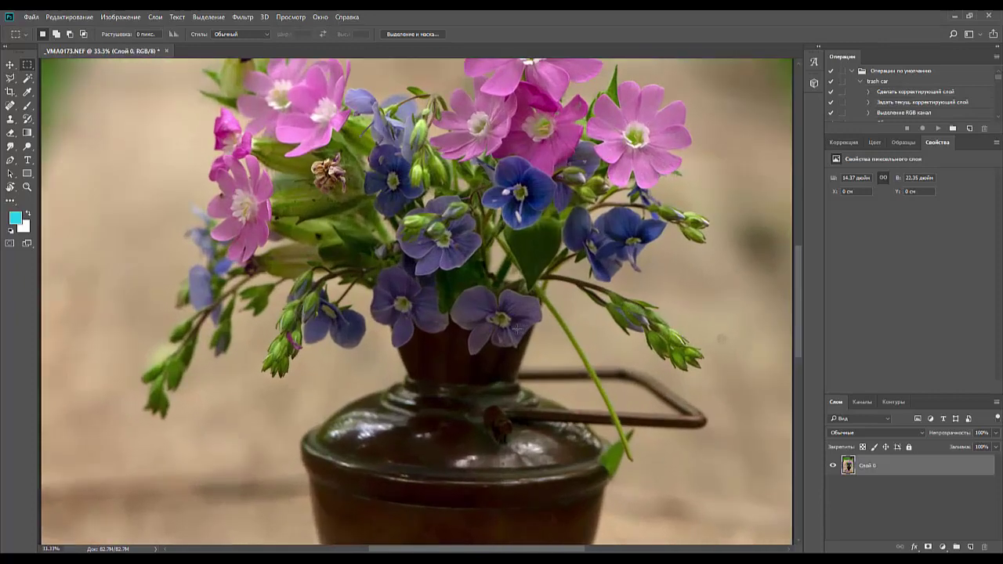
key("ctrl+plus")
scroll(430, 164, "up", 3)
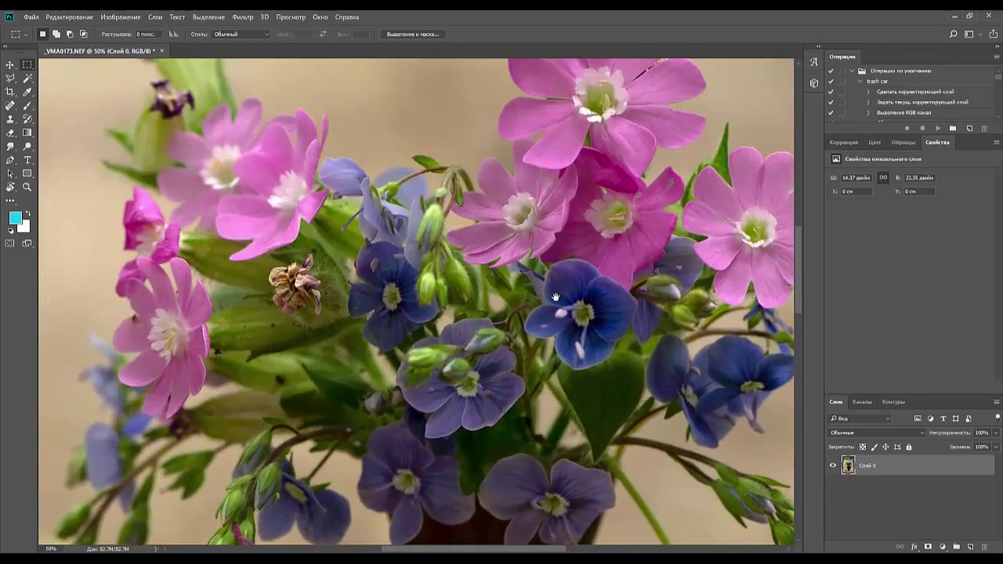
left_click_drag(557, 298, 415, 482)
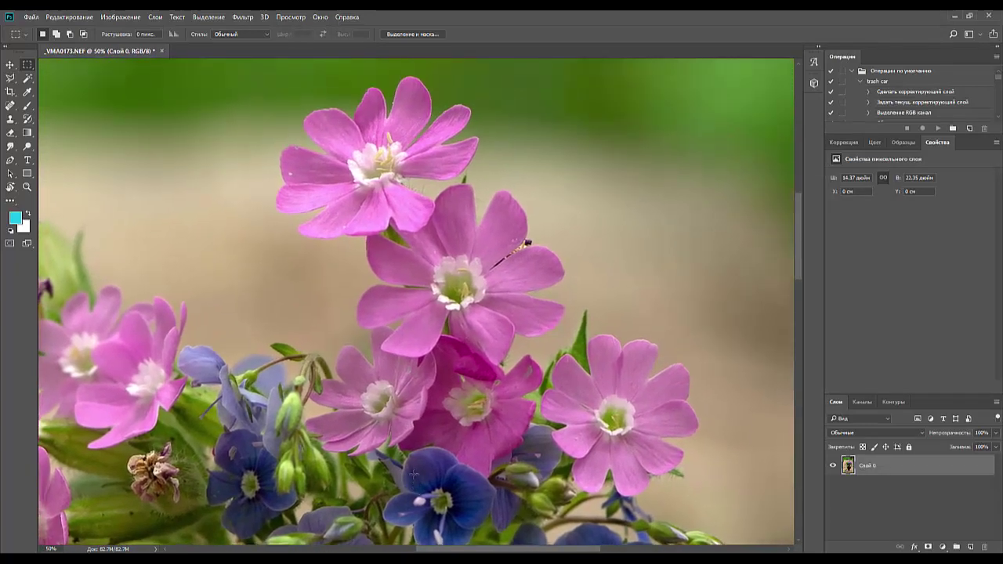
key("ctrl+plus")
key("ctrl+plus")
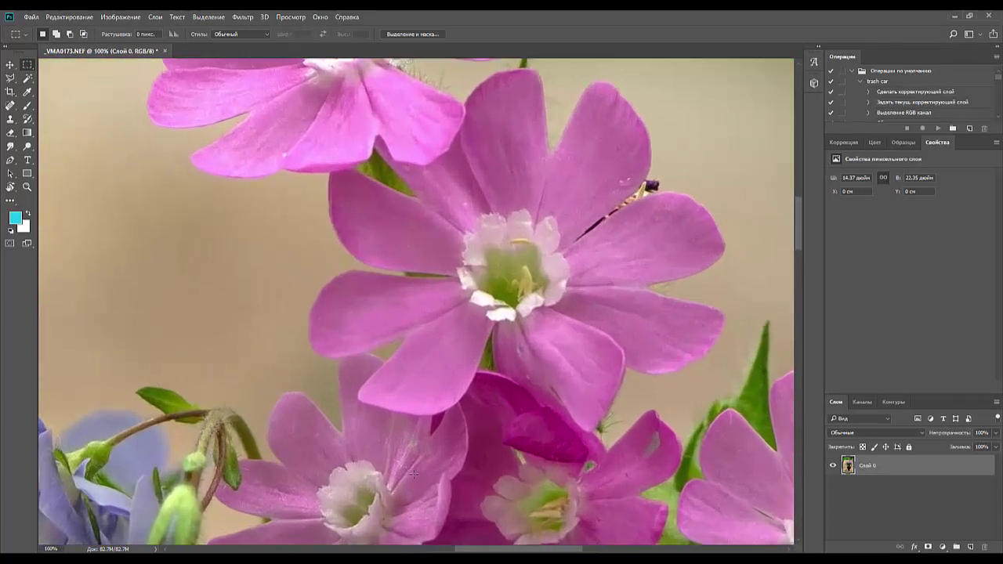
key("ctrl+minus")
key("ctrl+minus")
key("ctrl+minus")
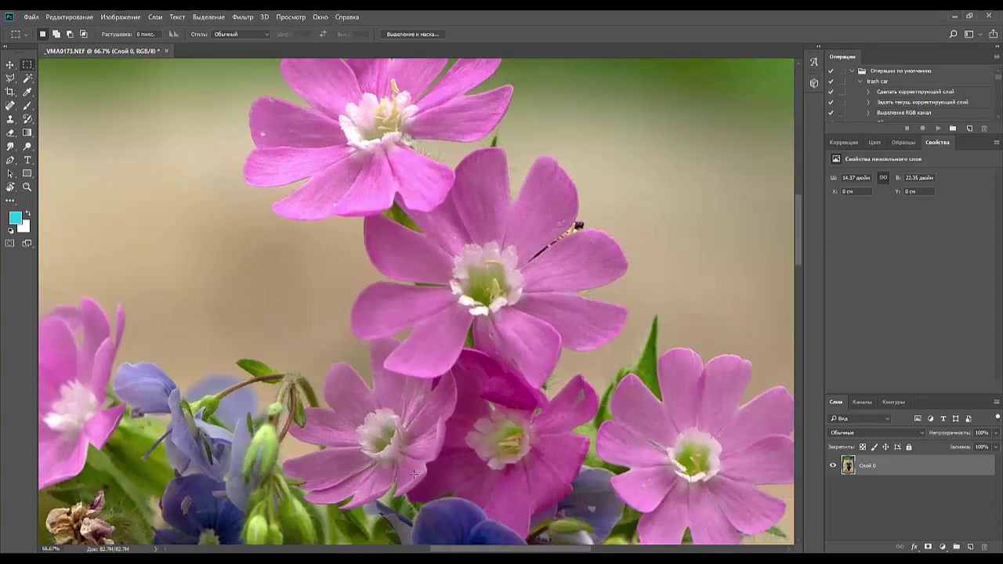
key("ctrl+minus")
key("ctrl+minus")
key("ctrl+minus")
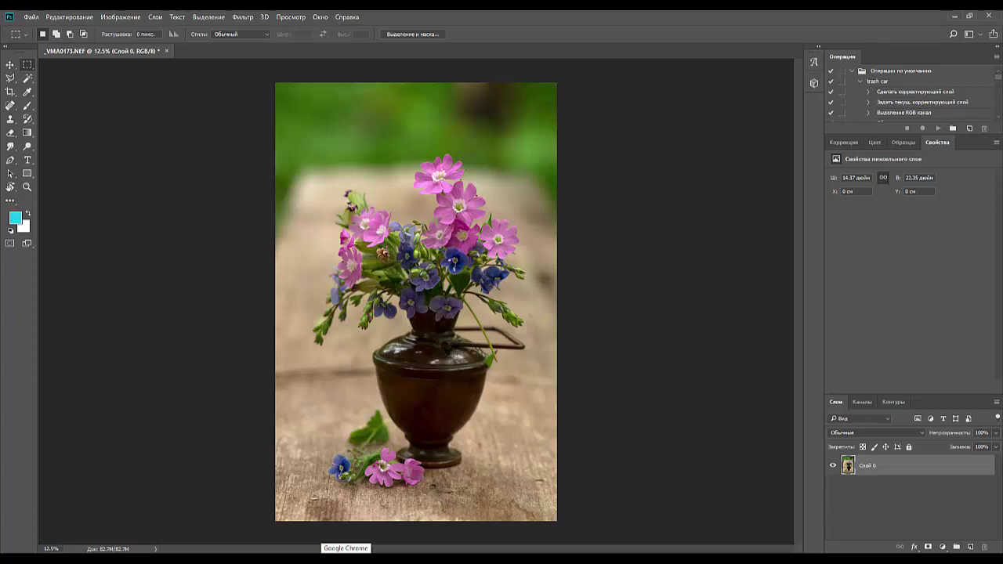
left_click(305, 558)
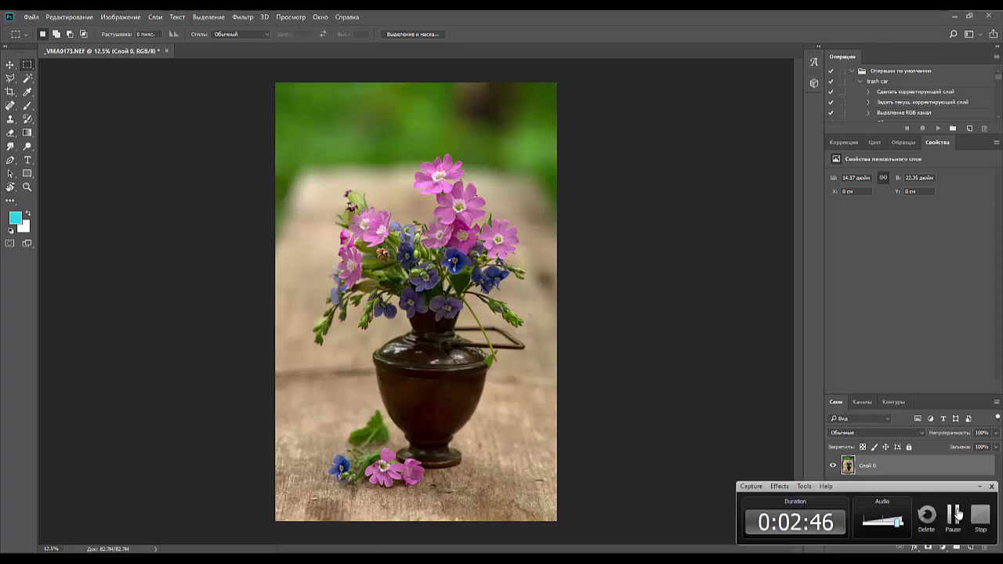